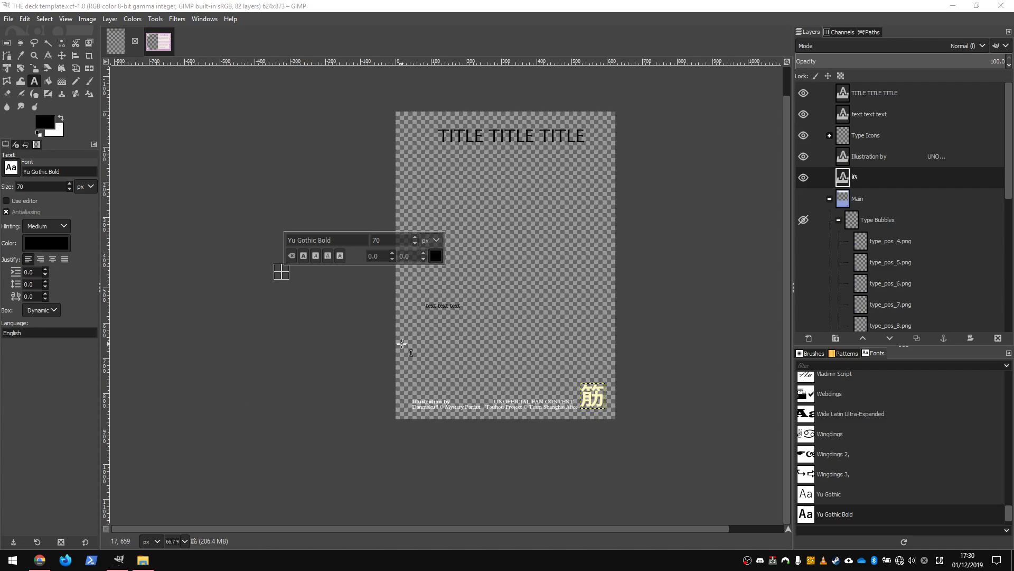
Browse the layer stack and collapse the Main layer group.
{"action": "scroll", "coordinate": [934, 284], "scroll_direction": "down", "scroll_amount": 5}
{"action": "scroll", "coordinate": [900, 321], "scroll_direction": "down", "scroll_amount": 1}
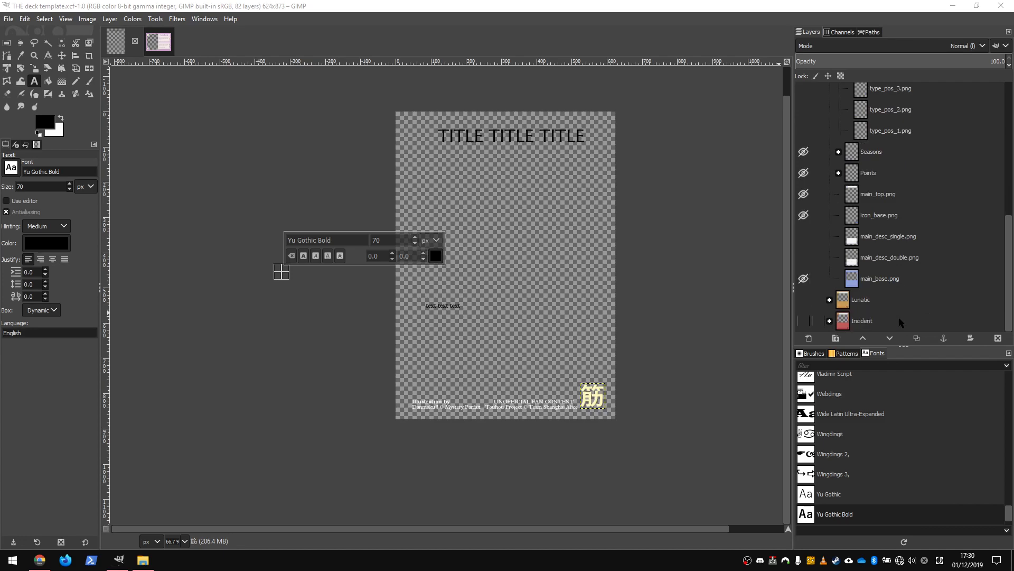
{"action": "scroll", "coordinate": [900, 321], "scroll_direction": "up", "scroll_amount": 6}
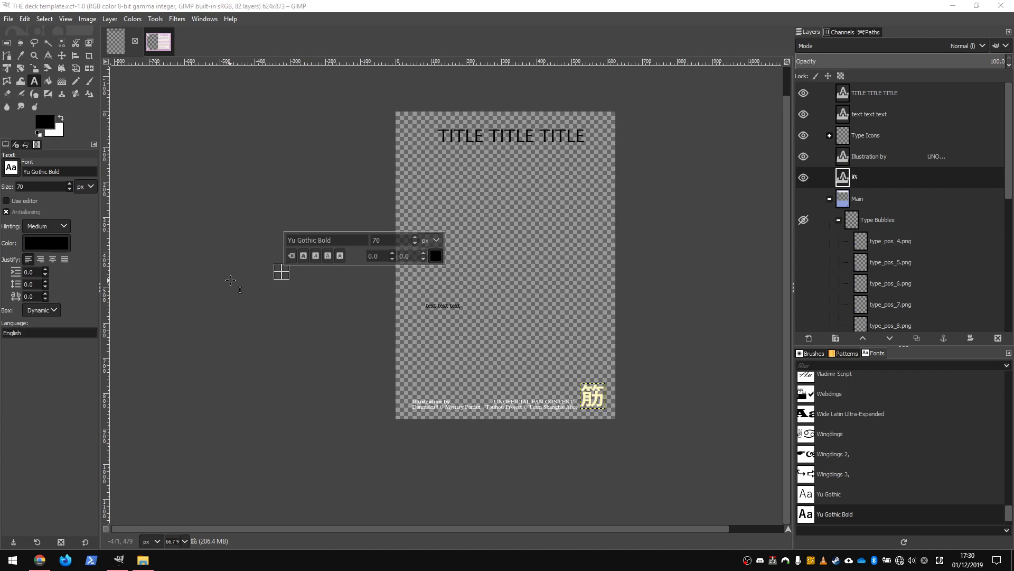
{"action": "left_click", "coordinate": [888, 207]}
{"action": "left_click", "coordinate": [916, 227]}
{"action": "scroll", "coordinate": [908, 239], "scroll_direction": "down", "scroll_amount": 3}
{"action": "scroll", "coordinate": [908, 240], "scroll_direction": "up", "scroll_amount": 3}
{"action": "left_click", "coordinate": [829, 200]}
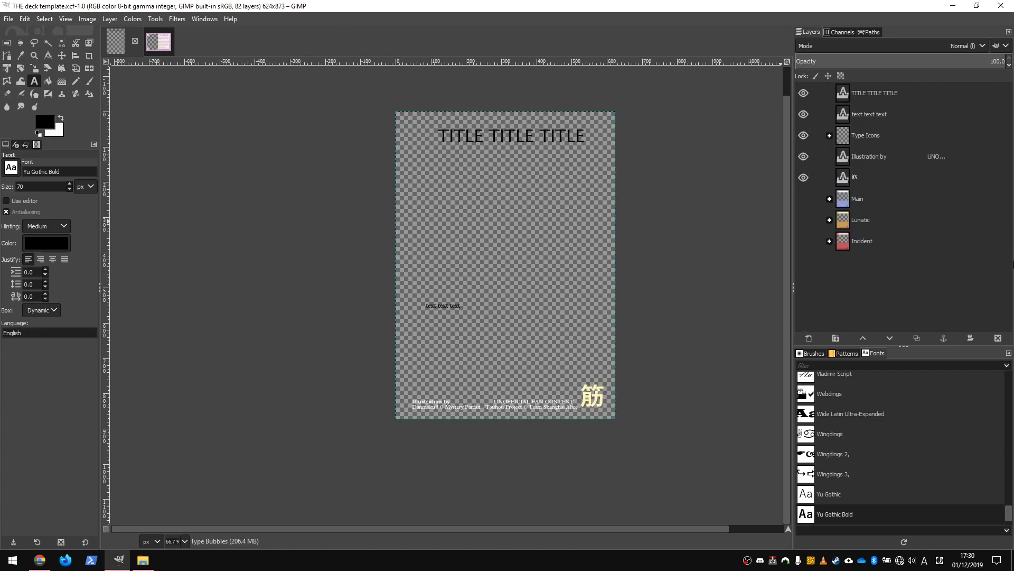
Make the Main layer group visible and expand it.
{"action": "left_click", "coordinate": [884, 244]}
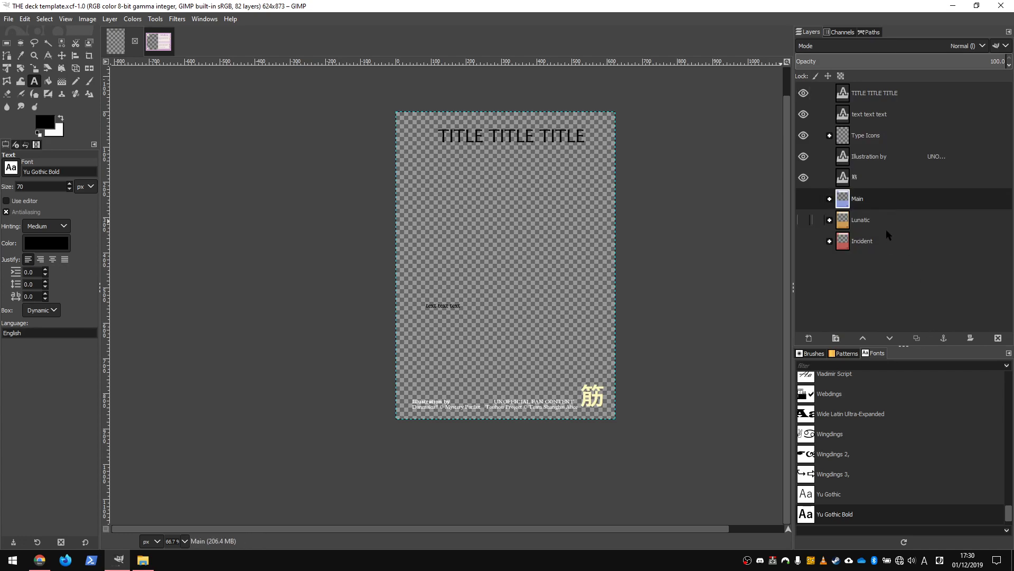
{"action": "left_click", "coordinate": [885, 221]}
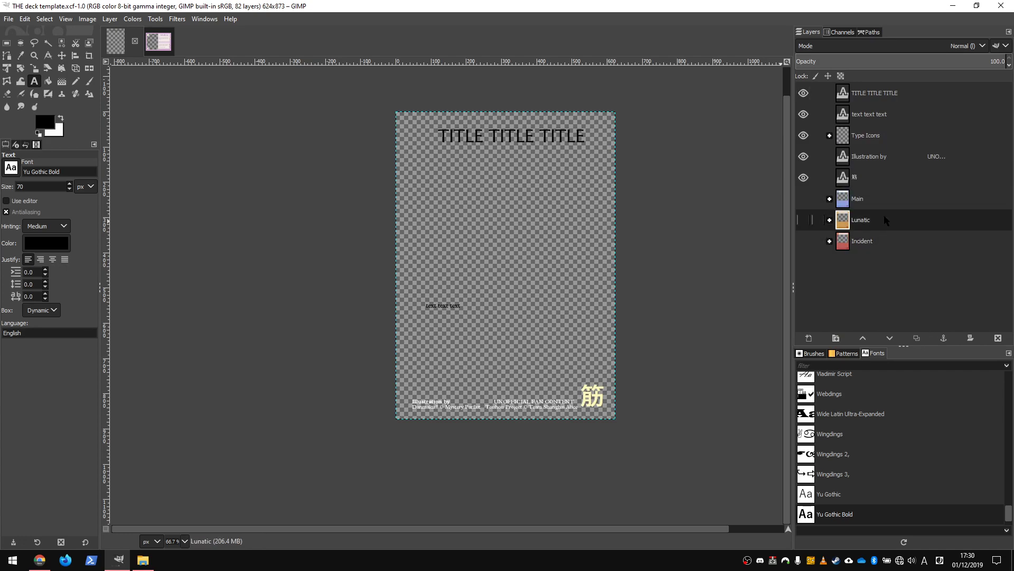
{"action": "left_click", "coordinate": [888, 196]}
{"action": "left_click", "coordinate": [804, 199]}
{"action": "left_click", "coordinate": [829, 199]}
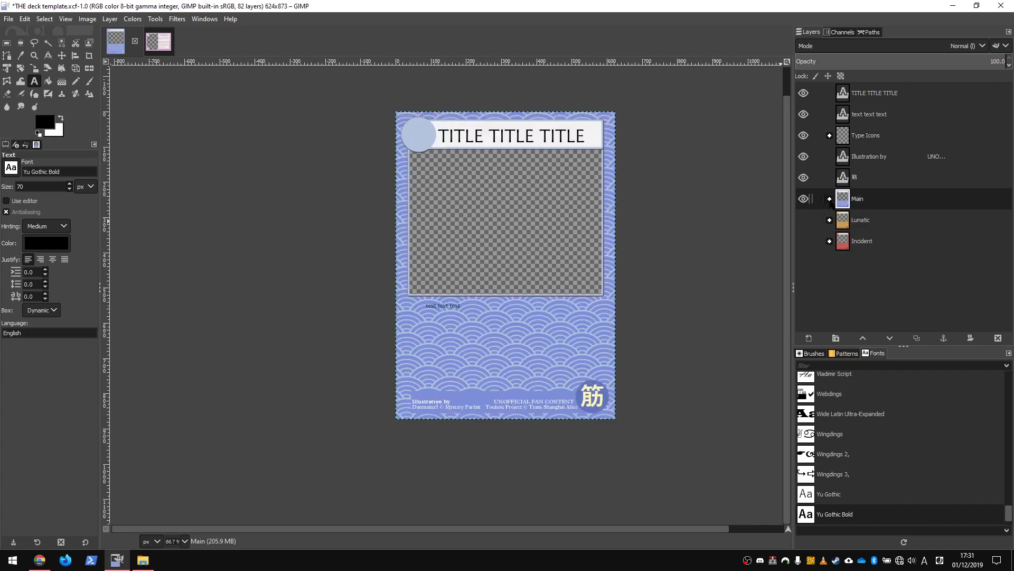
Preview the main_desc_single and main_desc_double layers by toggling their visibility on and off.
{"action": "scroll", "coordinate": [920, 256], "scroll_direction": "down", "scroll_amount": 5}
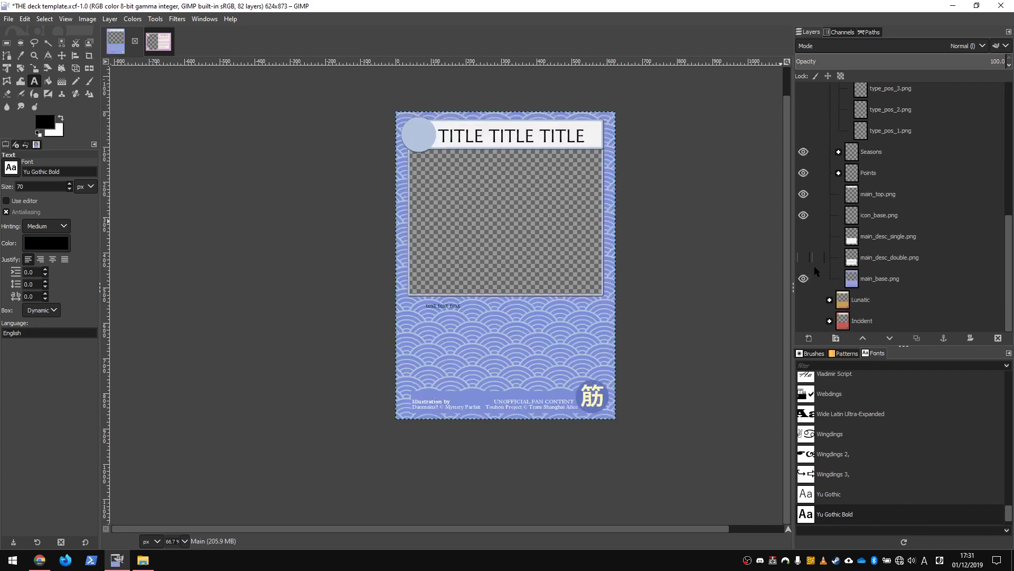
{"action": "left_click", "coordinate": [803, 236]}
{"action": "left_click", "coordinate": [803, 236]}
{"action": "left_click", "coordinate": [804, 257]}
{"action": "left_click", "coordinate": [803, 257]}
{"action": "scroll", "coordinate": [914, 255], "scroll_direction": "up", "scroll_amount": 3}
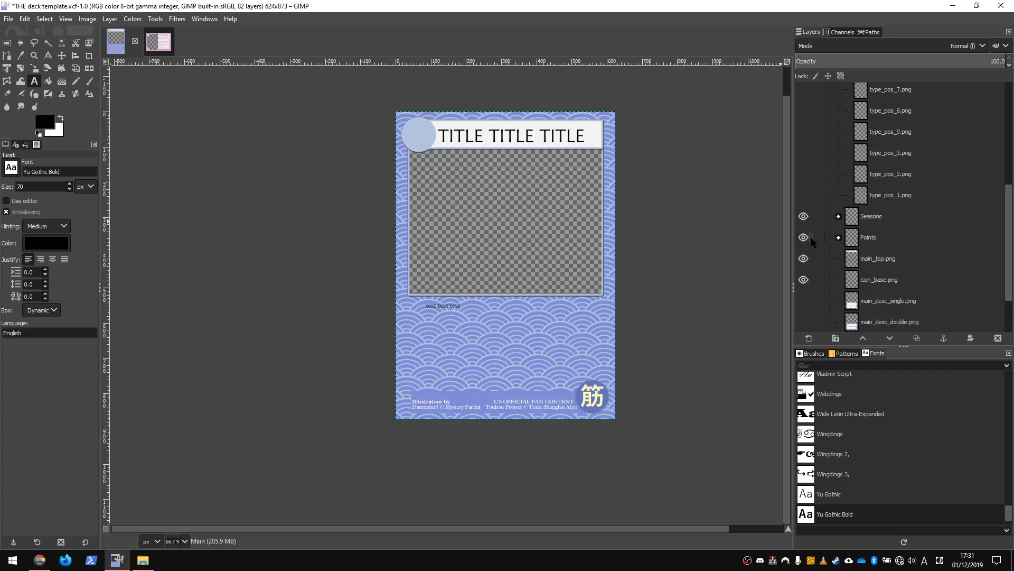
Expand and collapse the Points, Seasons and Type Bubbles subgroups inside Main.
{"action": "left_click", "coordinate": [838, 237]}
{"action": "scroll", "coordinate": [847, 230], "scroll_direction": "down", "scroll_amount": 1}
{"action": "left_click", "coordinate": [838, 206]}
{"action": "left_click", "coordinate": [839, 185]}
{"action": "left_click", "coordinate": [839, 185]}
{"action": "scroll", "coordinate": [853, 203], "scroll_direction": "up", "scroll_amount": 5}
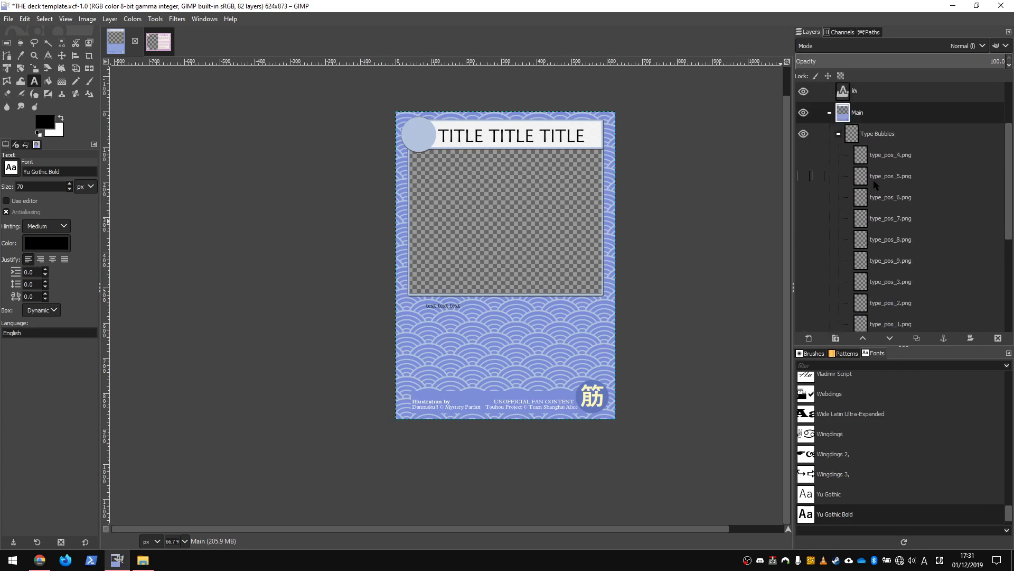
Turn on visibility of the Type Bubbles group and its type_pos bubble layers.
{"action": "scroll", "coordinate": [845, 222], "scroll_direction": "down", "scroll_amount": 3}
{"action": "left_click", "coordinate": [803, 176]}
{"action": "left_click", "coordinate": [804, 154]}
{"action": "left_click", "coordinate": [803, 134]}
{"action": "left_click", "coordinate": [803, 218]}
{"action": "left_click", "coordinate": [804, 239]}
{"action": "left_click", "coordinate": [804, 196]}
{"action": "left_click", "coordinate": [804, 260]}
{"action": "scroll", "coordinate": [813, 201], "scroll_direction": "up", "scroll_amount": 5}
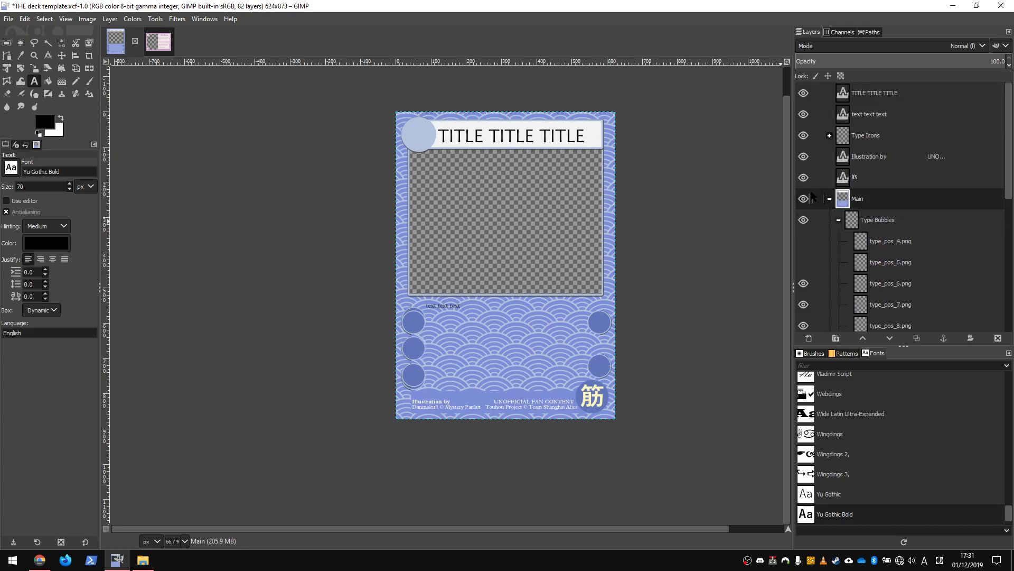
Expand the Type Icons group and preview several icon layers by toggling their visibility.
{"action": "left_click", "coordinate": [838, 220]}
{"action": "scroll", "coordinate": [837, 207], "scroll_direction": "down", "scroll_amount": 1}
{"action": "scroll", "coordinate": [837, 207], "scroll_direction": "up", "scroll_amount": 1}
{"action": "left_click", "coordinate": [829, 135]}
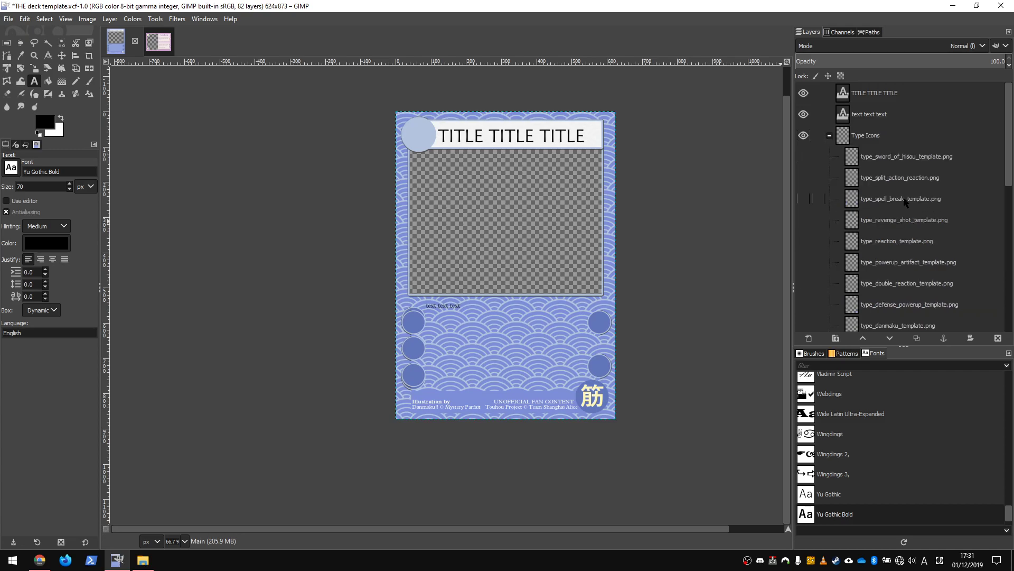
{"action": "scroll", "coordinate": [914, 217], "scroll_direction": "down", "scroll_amount": 1}
{"action": "left_click", "coordinate": [803, 189]}
{"action": "left_click", "coordinate": [803, 209]}
{"action": "left_click", "coordinate": [801, 211]}
{"action": "left_click", "coordinate": [802, 189]}
{"action": "left_click", "coordinate": [803, 273]}
{"action": "left_click", "coordinate": [805, 273]}
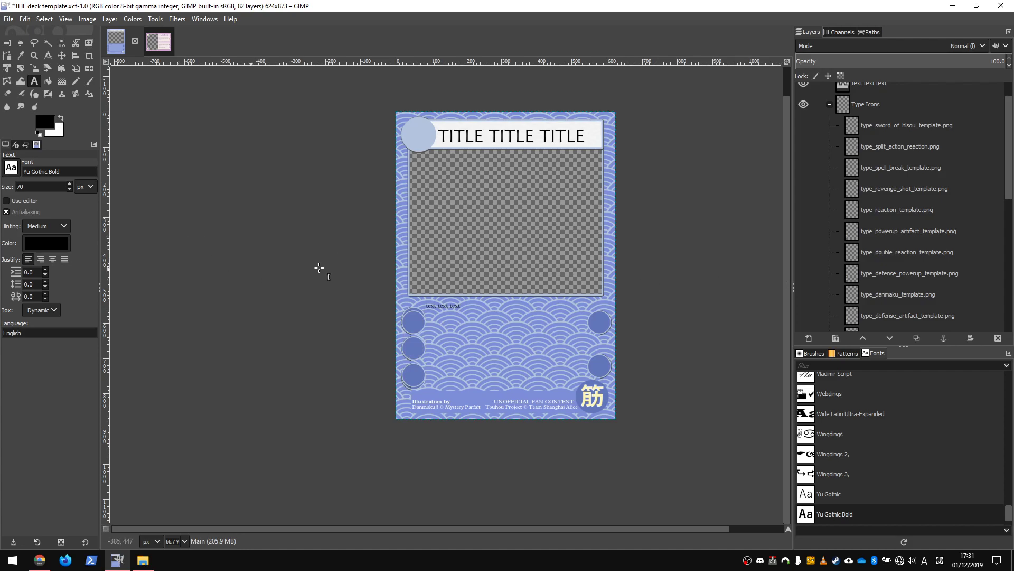
Drag type_icons.png from File Explorer onto the card as a new layer inside Main.
{"action": "scroll", "coordinate": [975, 185], "scroll_direction": "down", "scroll_amount": 1}
{"action": "scroll", "coordinate": [974, 185], "scroll_direction": "down", "scroll_amount": 5}
{"action": "scroll", "coordinate": [777, 268], "scroll_direction": "up", "scroll_amount": 1}
{"action": "scroll", "coordinate": [944, 184], "scroll_direction": "up", "scroll_amount": 7}
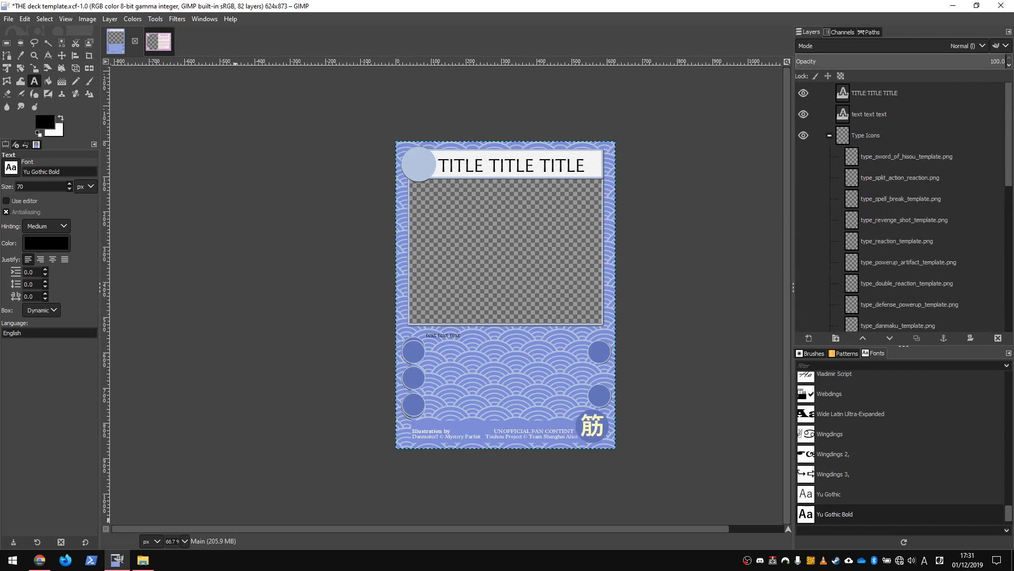
{"action": "left_click", "coordinate": [144, 560]}
{"action": "scroll", "coordinate": [267, 259], "scroll_direction": "up", "scroll_amount": 5}
{"action": "scroll", "coordinate": [267, 259], "scroll_direction": "down", "scroll_amount": 4}
{"action": "scroll", "coordinate": [266, 259], "scroll_direction": "down", "scroll_amount": 2}
{"action": "left_click", "coordinate": [264, 218]}
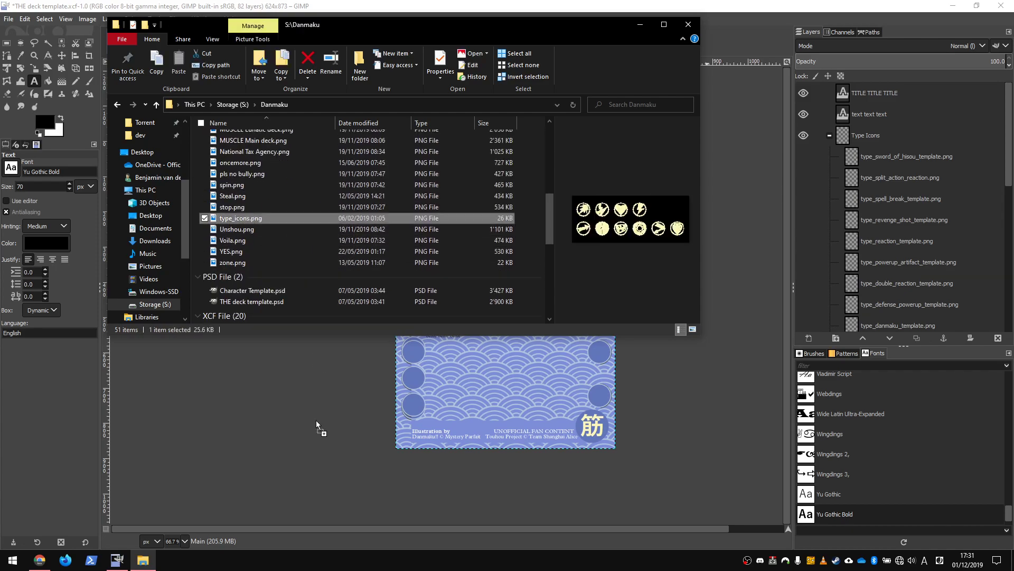
{"action": "left_click_drag", "start_coordinate": [509, 431], "coordinate": [509, 431]}
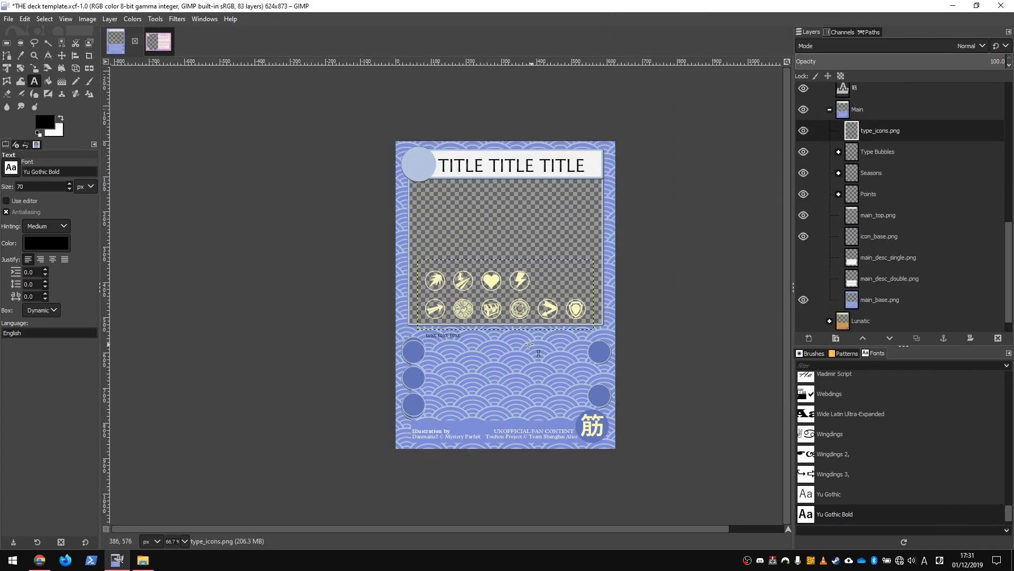
Crop the type_icons.png layer down to a single 66×72 icon.
{"action": "left_click", "coordinate": [89, 55]}
{"action": "mouse_move", "coordinate": [481, 297]}
{"action": "left_mouse_down"}
{"action": "mouse_move", "coordinate": [508, 324]}
{"action": "mouse_move", "coordinate": [478, 295]}
{"action": "left_mouse_up"}
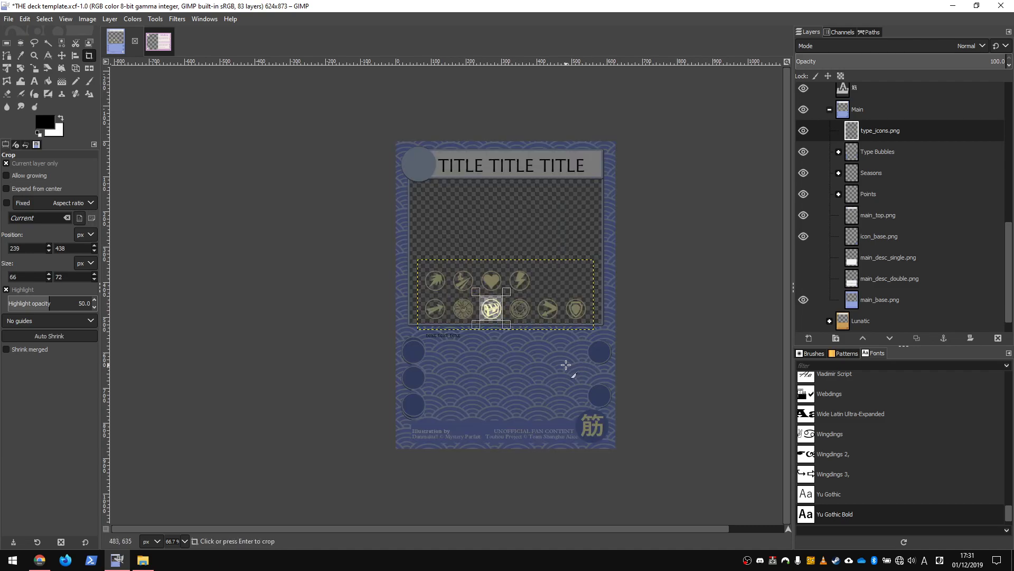
{"action": "key", "text": "Return"}
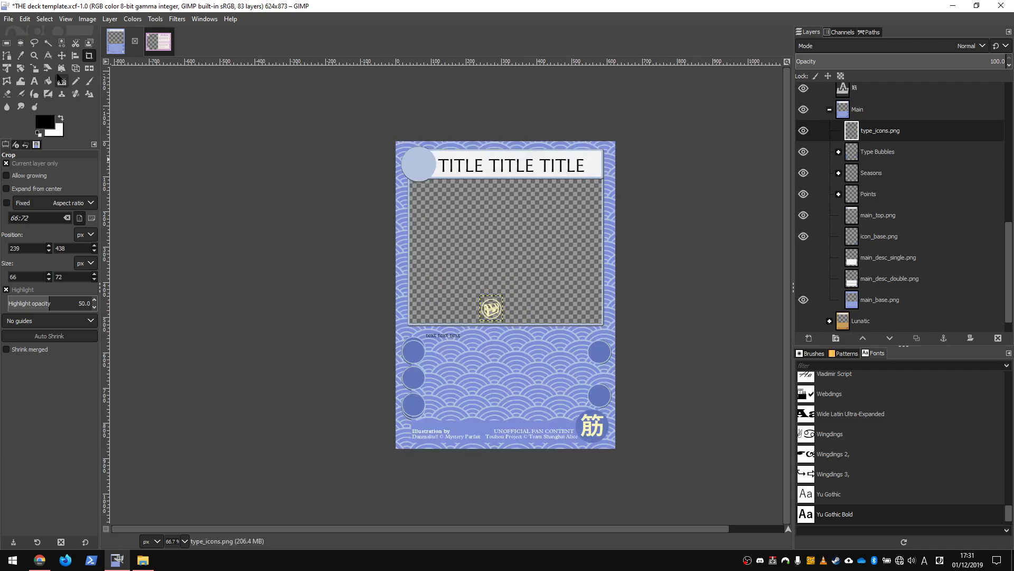
Move the cropped icon into the upper-right circle of the card and nudge it into place.
{"action": "key", "text": "m"}
{"action": "left_click_drag", "start_coordinate": [463, 303], "coordinate": [570, 346]}
{"action": "key", "text": "Right"}
{"action": "key", "text": "Left"}
{"action": "key", "text": "Right"}
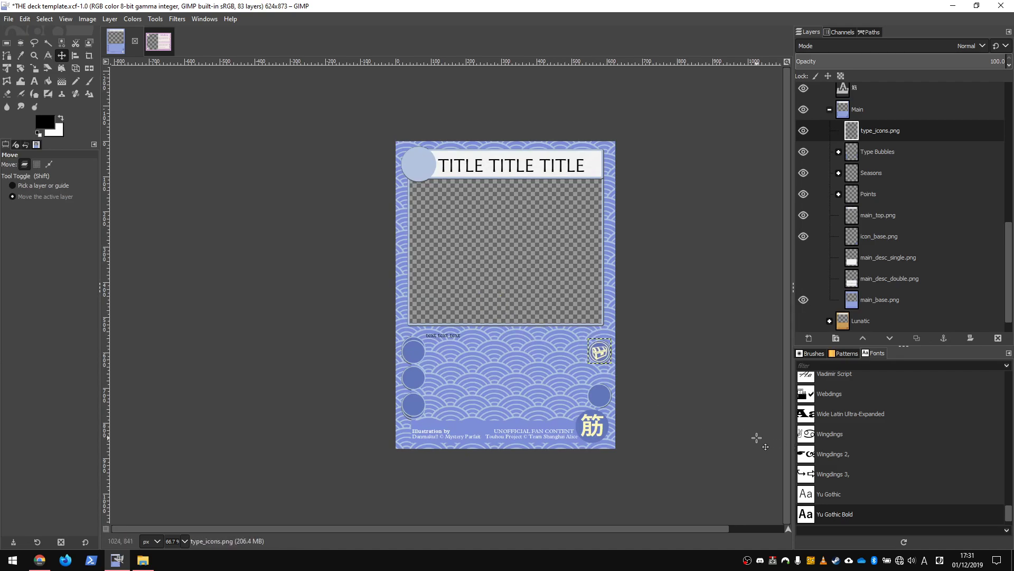
{"action": "key", "text": "Down"}
{"action": "scroll", "coordinate": [914, 285], "scroll_direction": "up", "scroll_amount": 10}
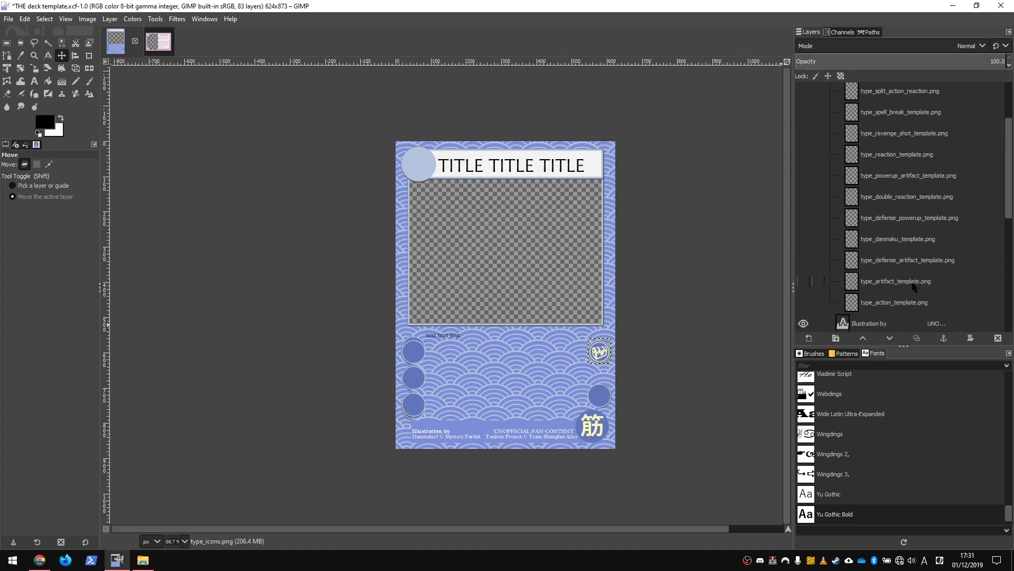
Save the deck template.
{"action": "left_click", "coordinate": [9, 18]}
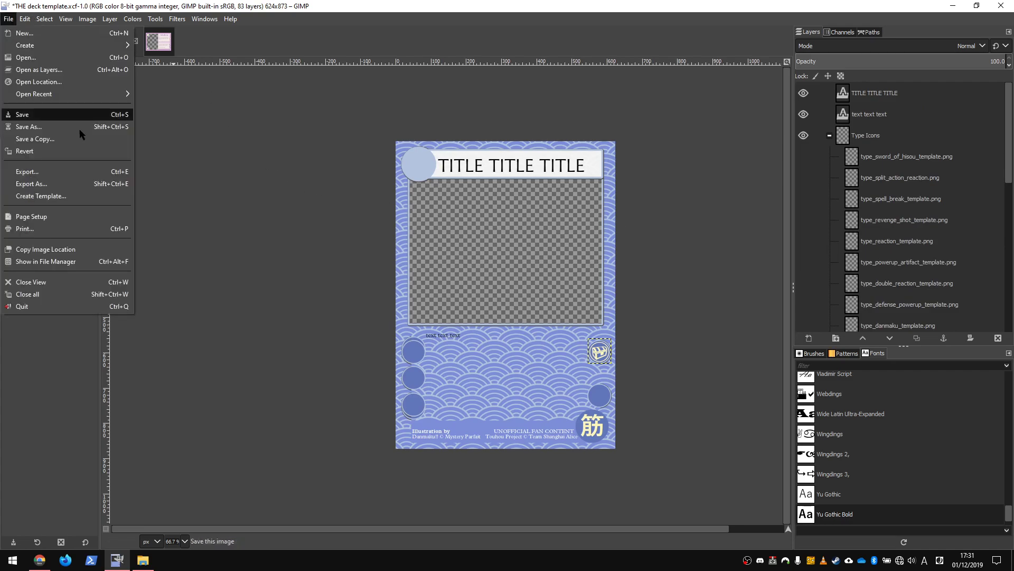
{"action": "left_click", "coordinate": [25, 115]}
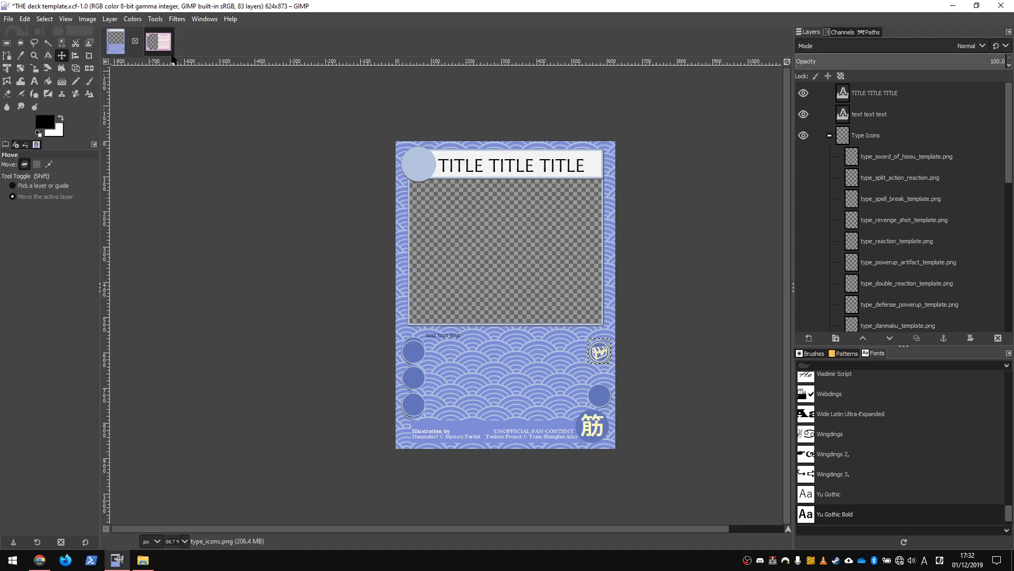
Switch between the two open images to compare the card templates.
{"action": "left_click", "coordinate": [161, 43]}
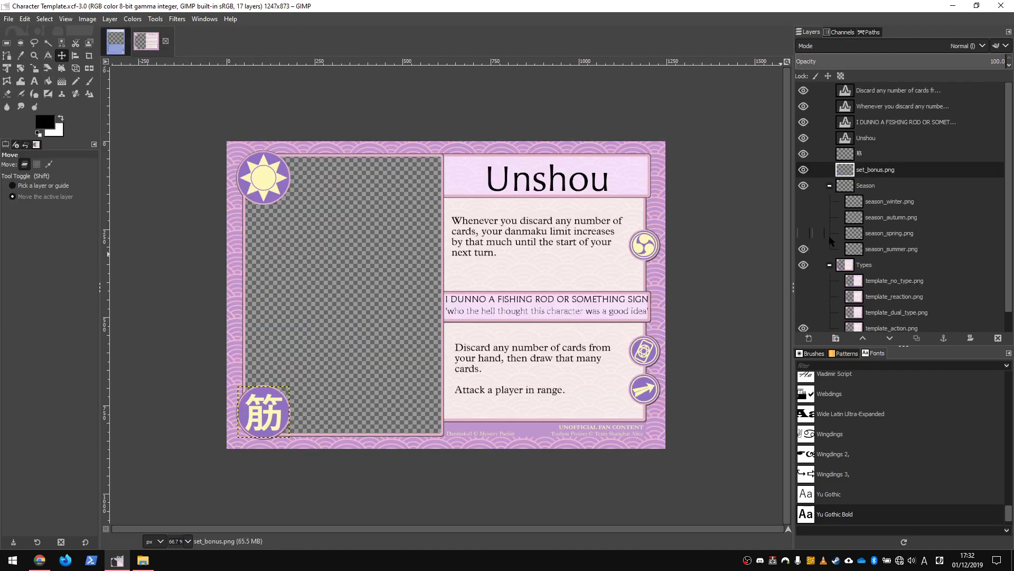
{"action": "scroll", "coordinate": [906, 229], "scroll_direction": "down", "scroll_amount": 1}
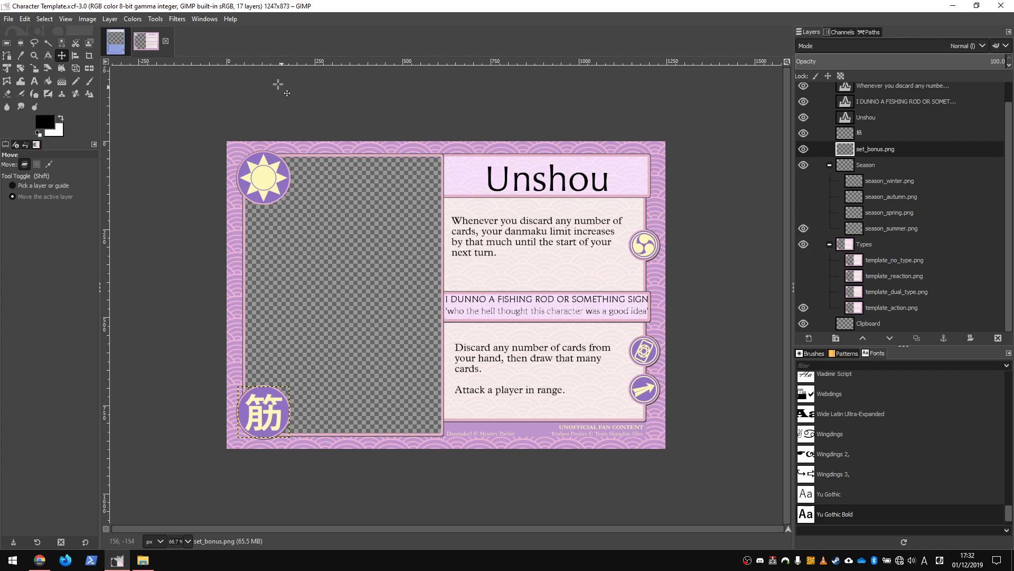
{"action": "left_click", "coordinate": [115, 41]}
{"action": "left_click", "coordinate": [158, 40]}
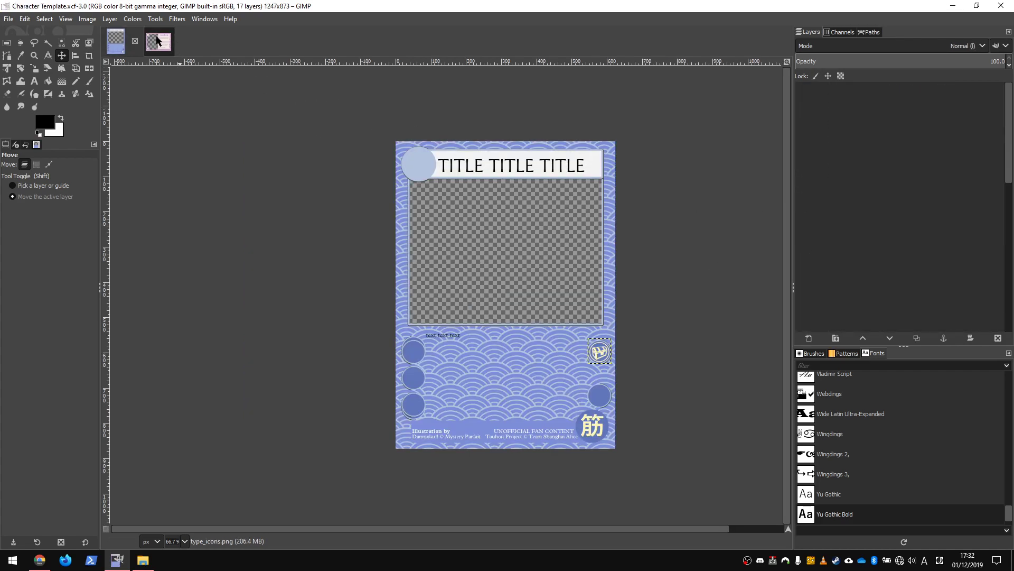
{"action": "scroll", "coordinate": [937, 204], "scroll_direction": "down", "scroll_amount": 1}
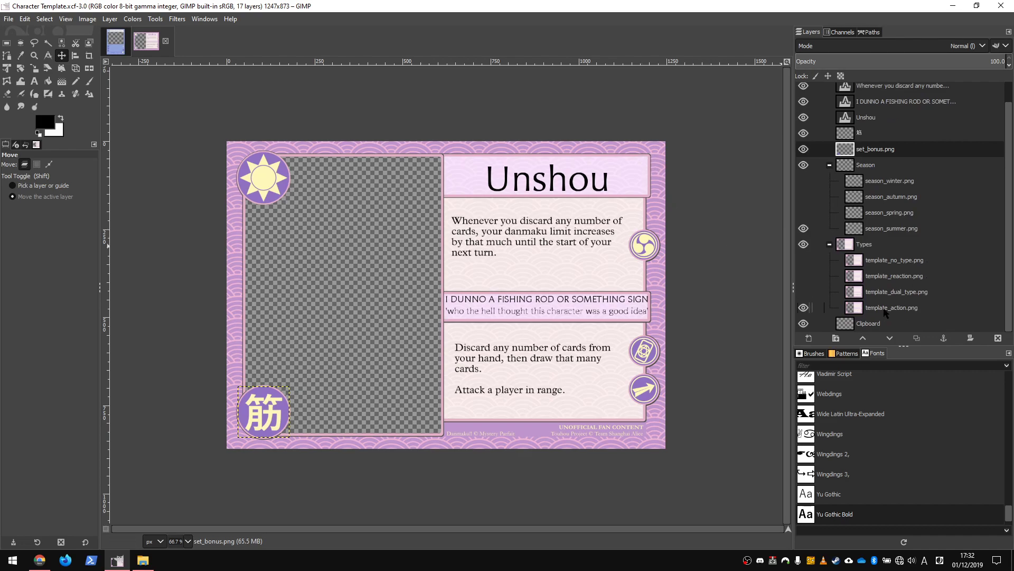
Preview the card type overlays by toggling the template layers in the Types group.
{"action": "left_click", "coordinate": [906, 264]}
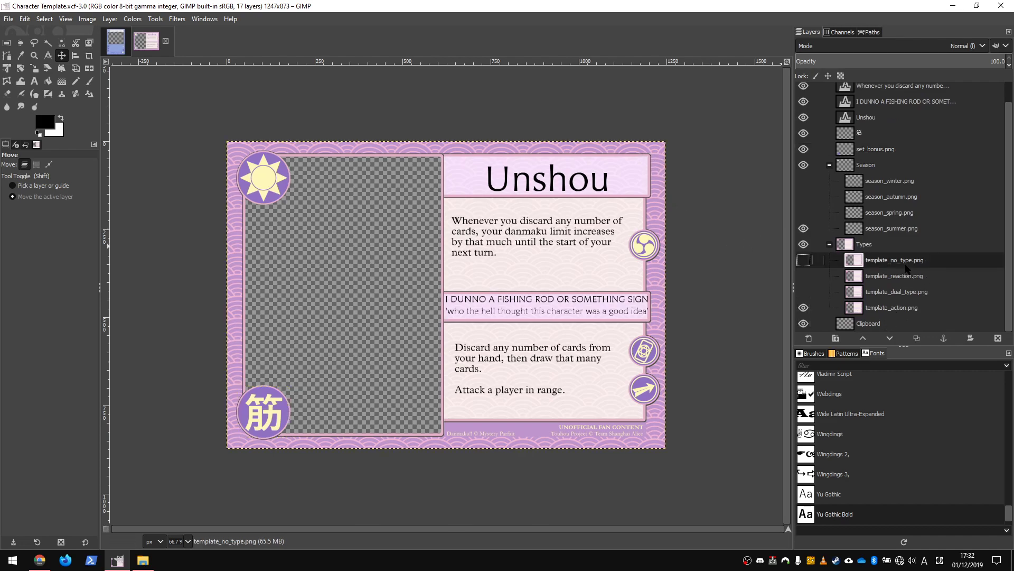
{"action": "left_click", "coordinate": [803, 307]}
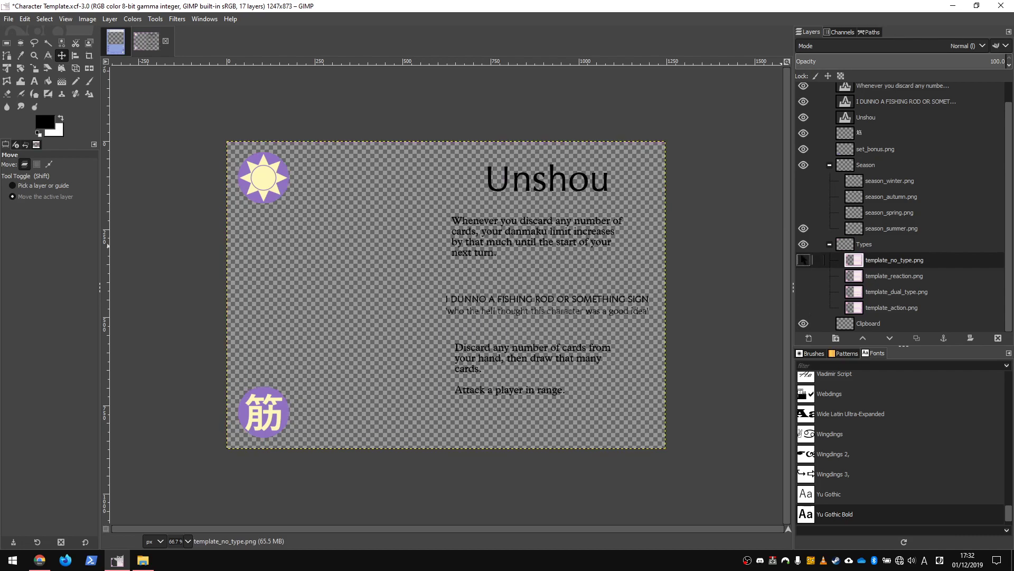
{"action": "left_click", "coordinate": [804, 260]}
{"action": "left_click", "coordinate": [804, 260]}
{"action": "left_click", "coordinate": [804, 291]}
{"action": "left_click", "coordinate": [803, 291]}
{"action": "left_click", "coordinate": [804, 276]}
{"action": "left_click", "coordinate": [803, 276]}
{"action": "left_click", "coordinate": [804, 308]}
{"action": "left_click", "coordinate": [804, 307]}
{"action": "left_click", "coordinate": [804, 307]}
{"action": "left_click", "coordinate": [804, 307]}
Show only the template_reaction layer in the Types group.
{"action": "left_click", "coordinate": [804, 294]}
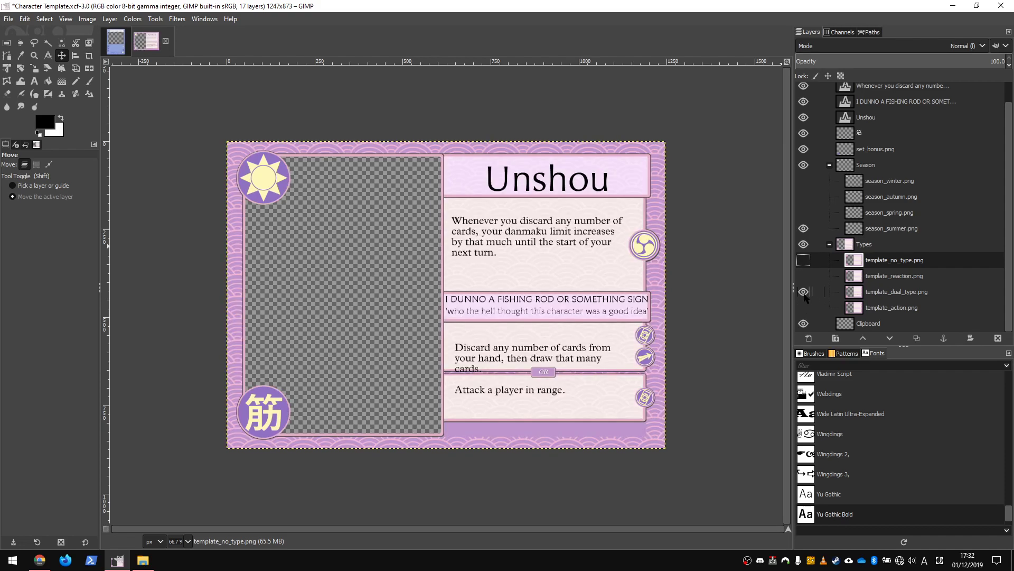
{"action": "left_click", "coordinate": [803, 292]}
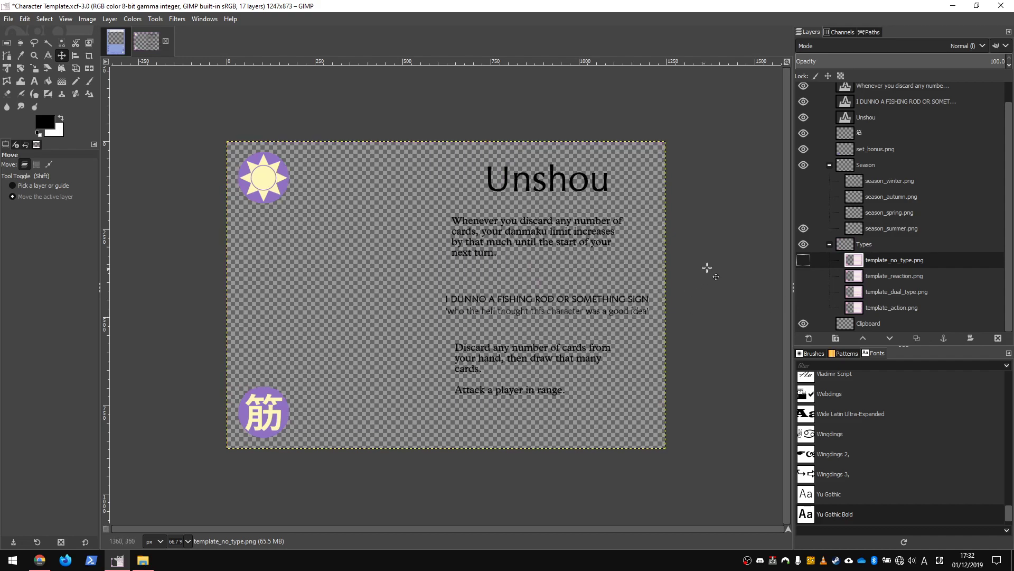
{"action": "left_click", "coordinate": [803, 292]}
{"action": "left_click", "coordinate": [803, 291]}
{"action": "left_click", "coordinate": [803, 291]}
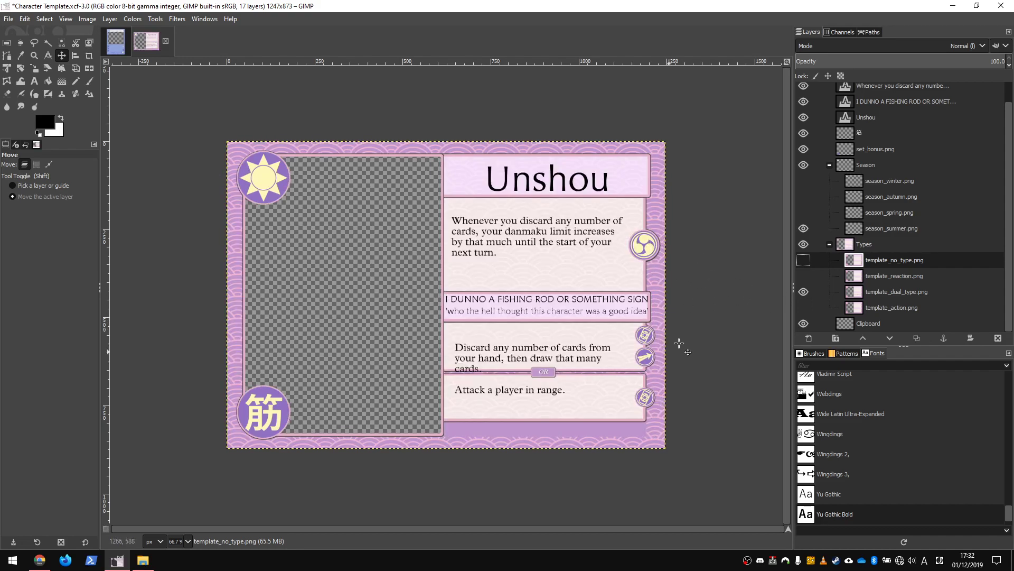
{"action": "left_click", "coordinate": [804, 292]}
{"action": "left_click", "coordinate": [803, 276]}
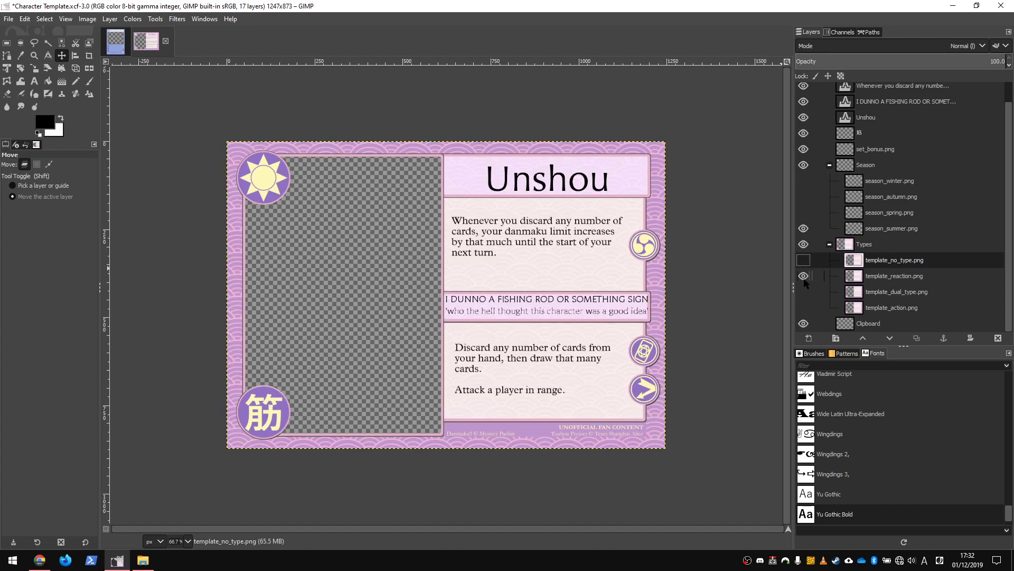
Move the set_bonus.png circle from the lower-left corner to the right-hand icon column.
{"action": "scroll", "coordinate": [909, 147], "scroll_direction": "up", "scroll_amount": 1}
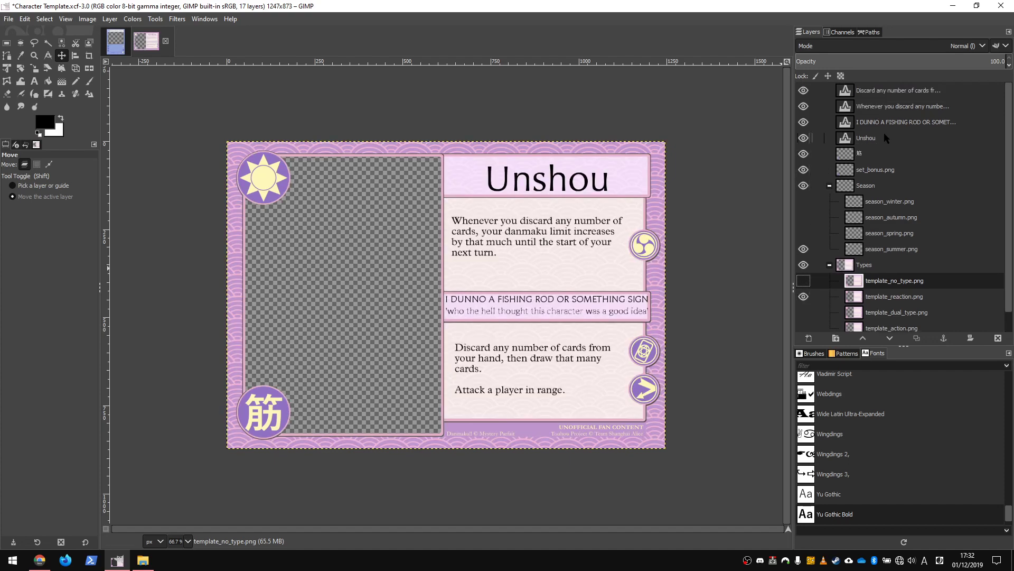
{"action": "left_click", "coordinate": [876, 169]}
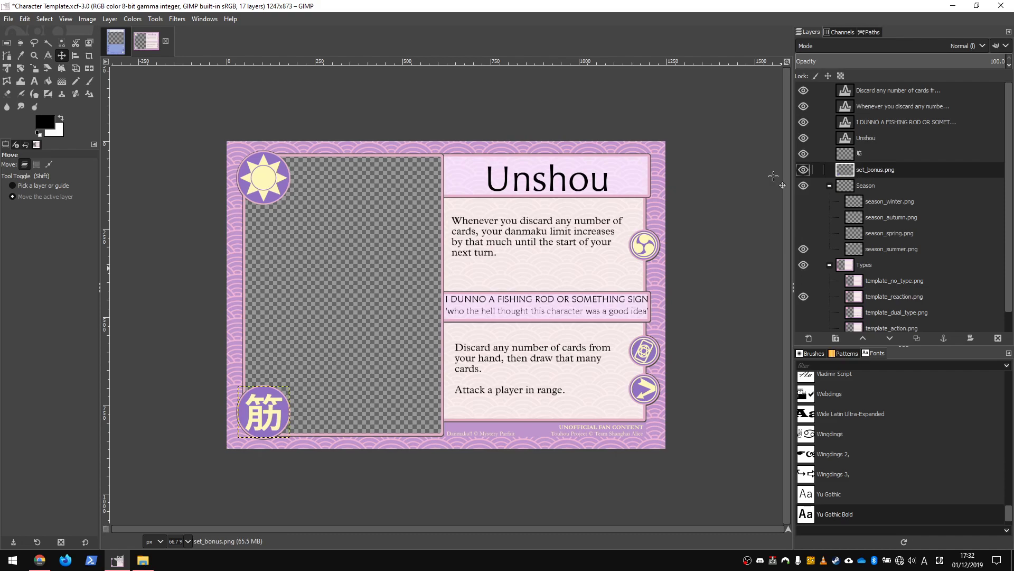
{"action": "left_click_drag", "start_coordinate": [308, 417], "coordinate": [631, 367]}
{"action": "scroll", "coordinate": [654, 352], "scroll_direction": "up", "scroll_amount": 7}
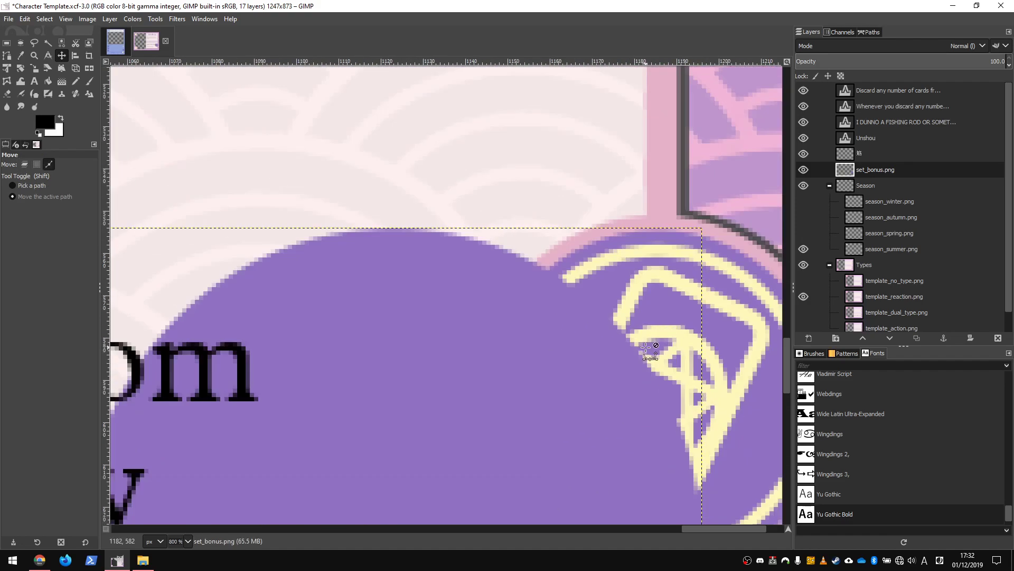
{"action": "scroll", "coordinate": [446, 430], "scroll_direction": "down", "scroll_amount": 5}
{"action": "scroll", "coordinate": [485, 403], "scroll_direction": "down", "scroll_amount": 3}
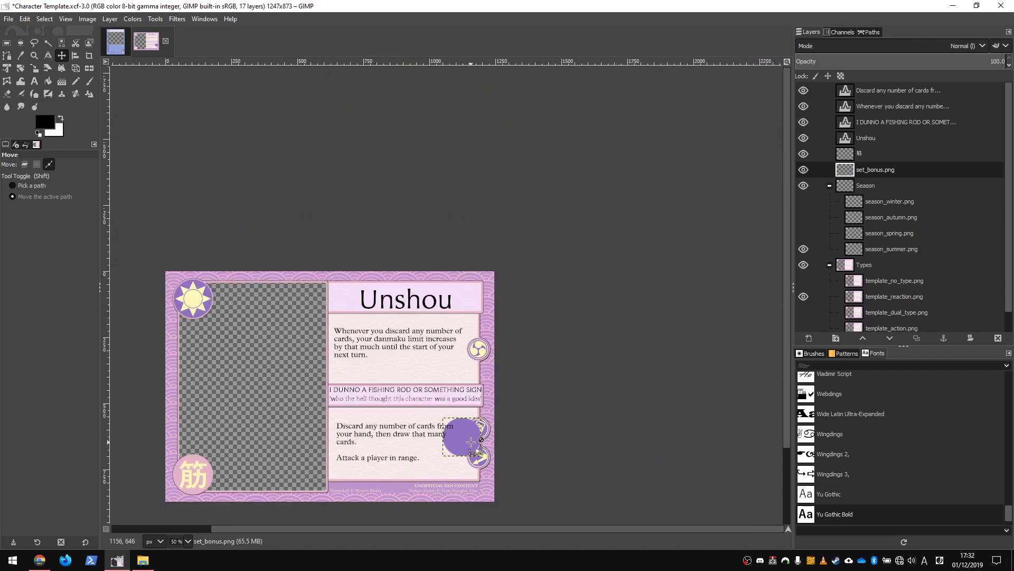
Move the set_bonus.png circle to the lower-left corner of the card, over the kanji icon.
{"action": "left_click_drag", "start_coordinate": [462, 440], "coordinate": [193, 477]}
{"action": "key", "text": "ctrl+z"}
{"action": "key", "text": "ctrl+z"}
{"action": "key", "text": "ctrl+y"}
{"action": "key", "text": "ctrl+y"}
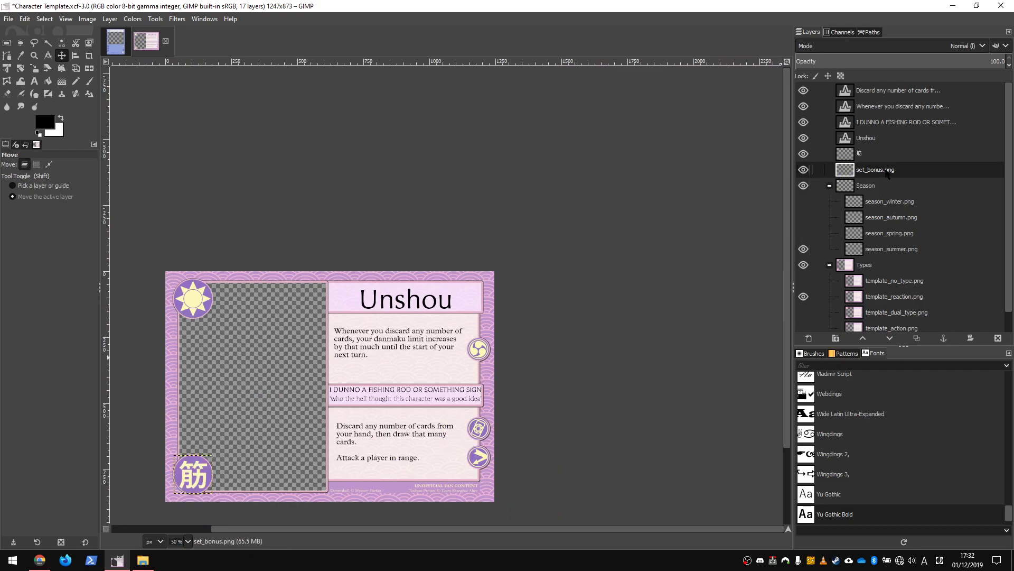
{"action": "key", "text": "ctrl+c"}
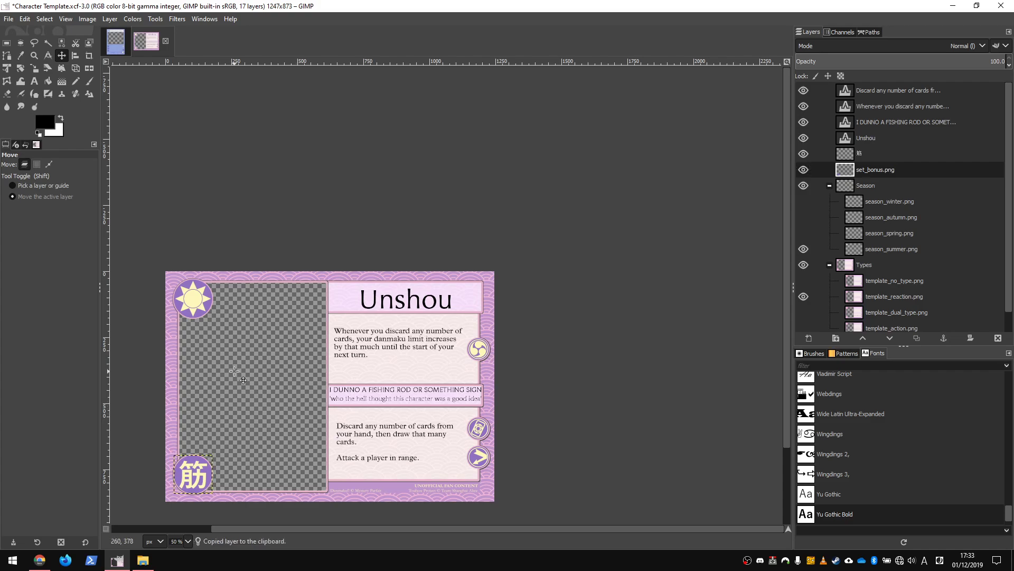
{"action": "key", "text": "ctrl+v"}
{"action": "scroll", "coordinate": [910, 179], "scroll_direction": "down", "scroll_amount": 1}
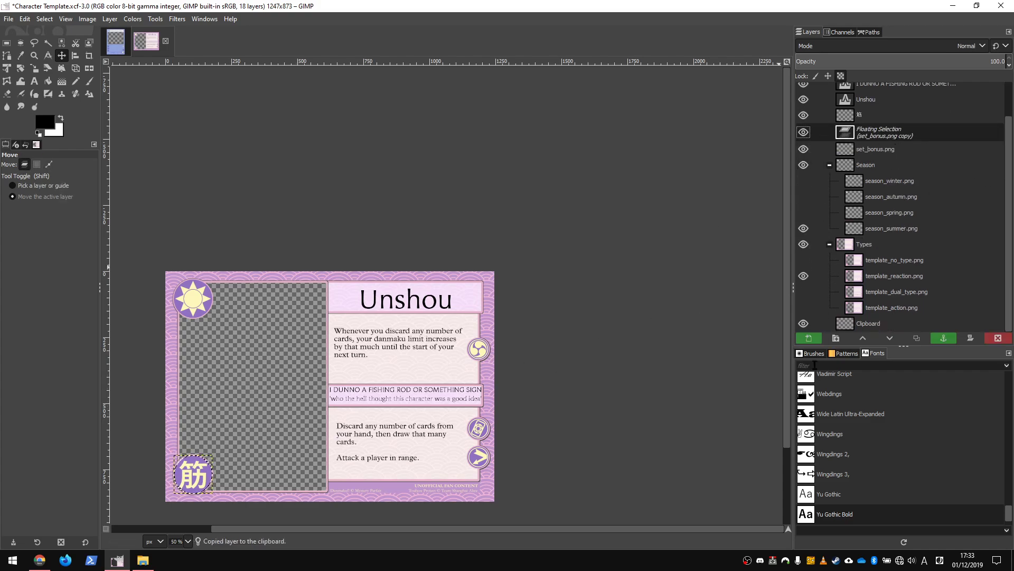
{"action": "left_click", "coordinate": [808, 338]}
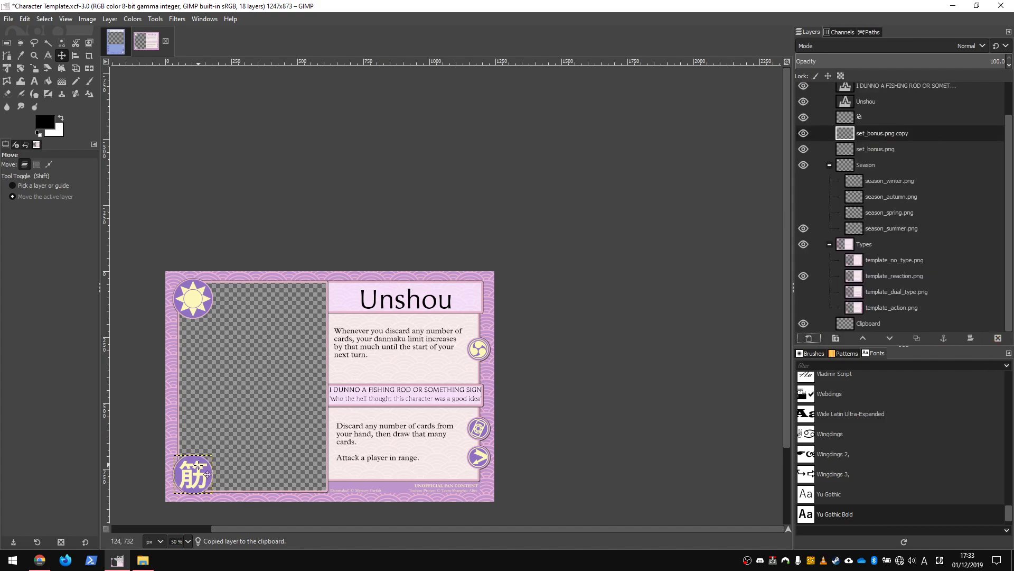
{"action": "left_click_drag", "start_coordinate": [206, 490], "coordinate": [296, 398]}
{"action": "key", "text": "Delete"}
{"action": "right_click", "coordinate": [897, 133]}
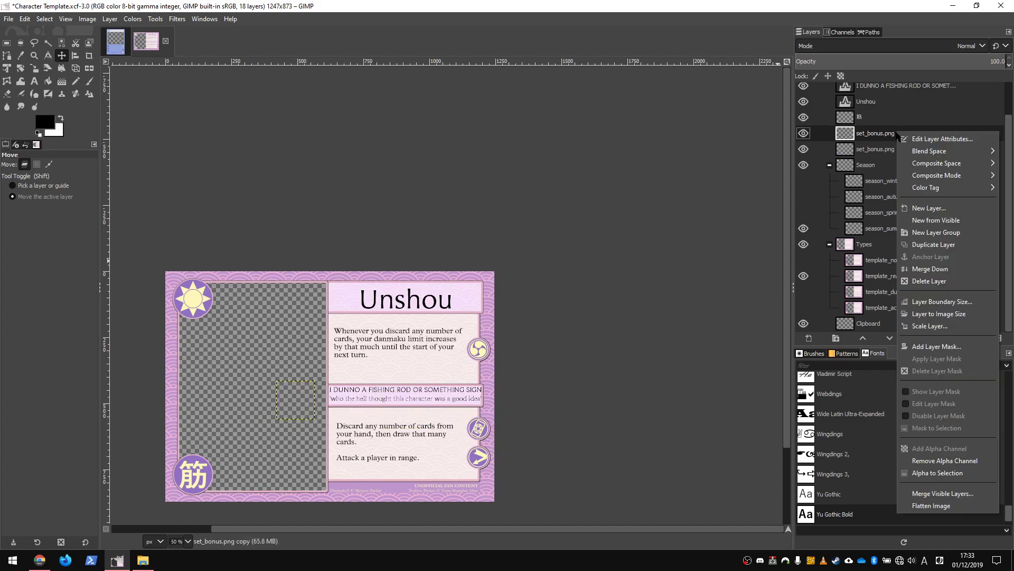
{"action": "left_click", "coordinate": [869, 136]}
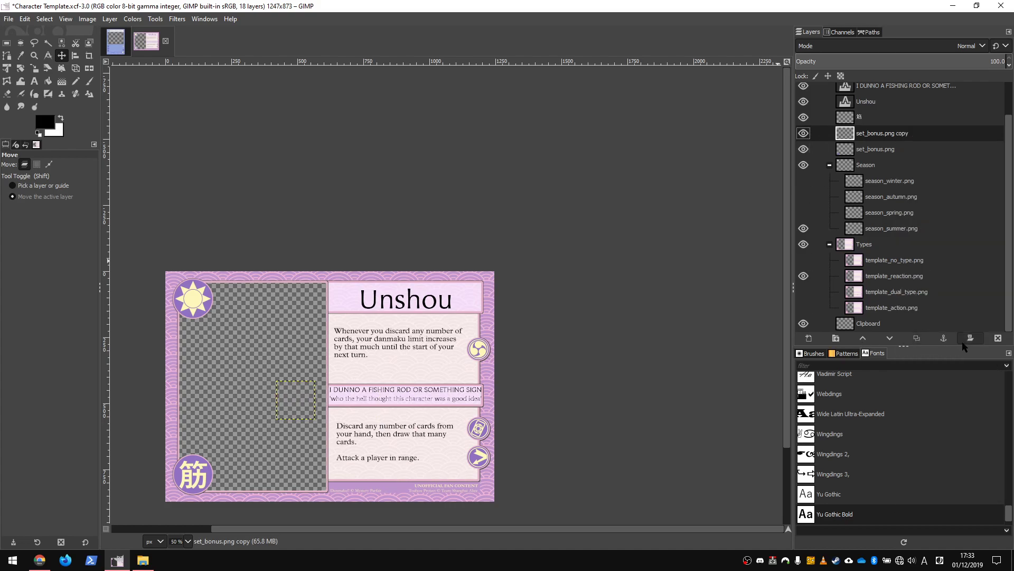
{"action": "left_click", "coordinate": [998, 338]}
{"action": "scroll", "coordinate": [884, 212], "scroll_direction": "up", "scroll_amount": 1}
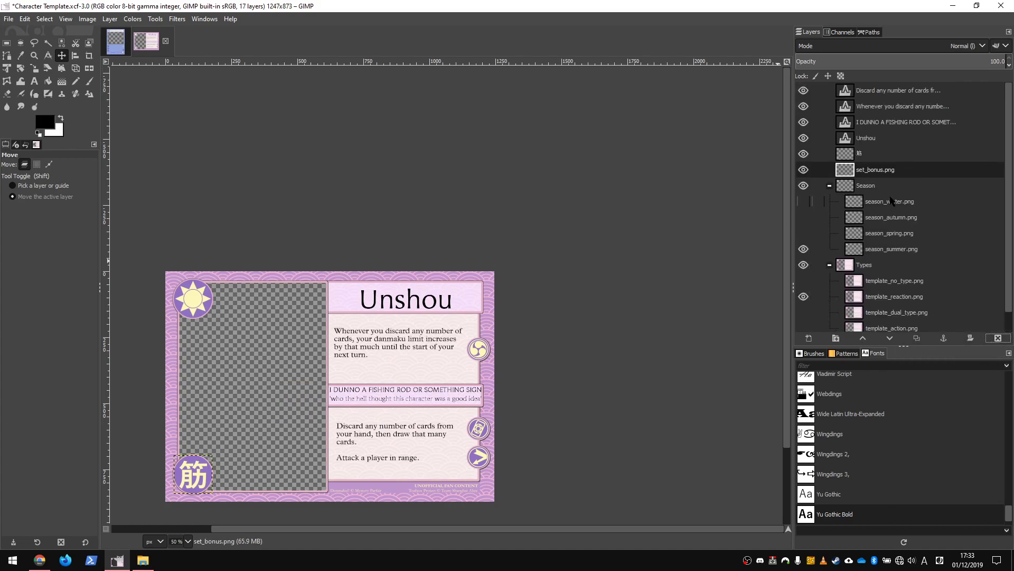
Review the layer lists of the character template and of the deck template image.
{"action": "scroll", "coordinate": [922, 173], "scroll_direction": "down", "scroll_amount": 1}
{"action": "left_click", "coordinate": [879, 323]}
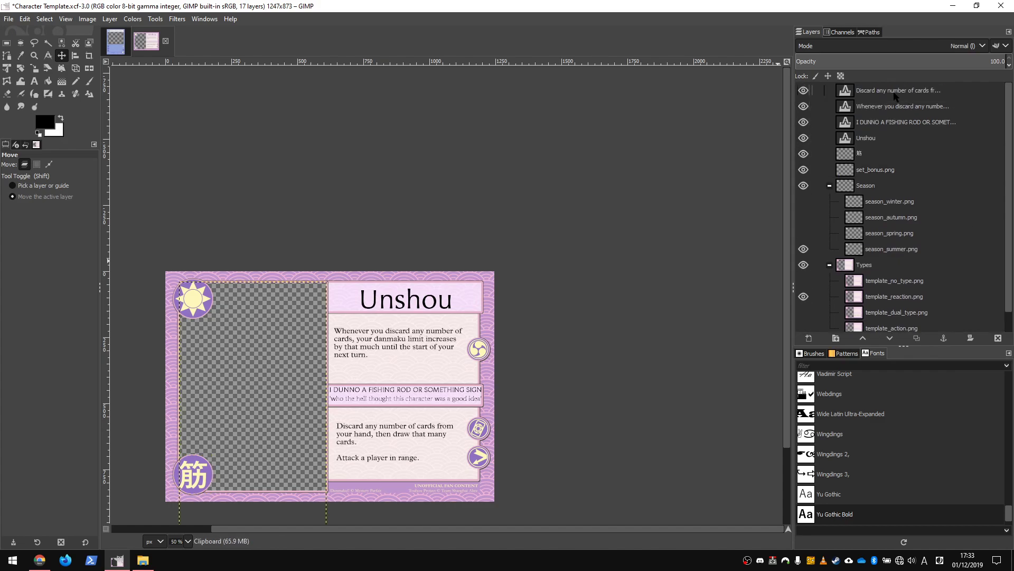
{"action": "left_click", "coordinate": [882, 140]}
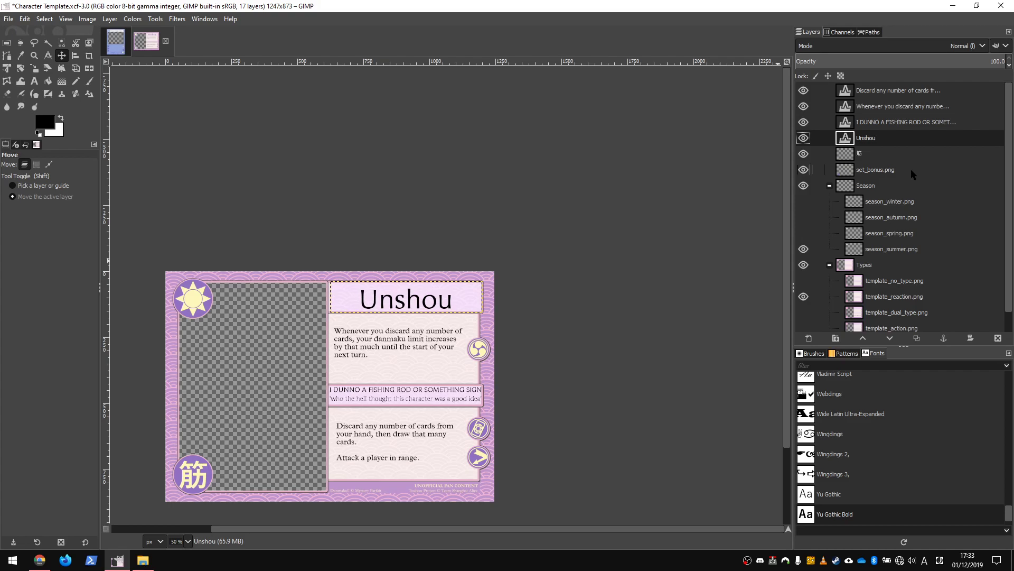
{"action": "scroll", "coordinate": [911, 169], "scroll_direction": "down", "scroll_amount": 1}
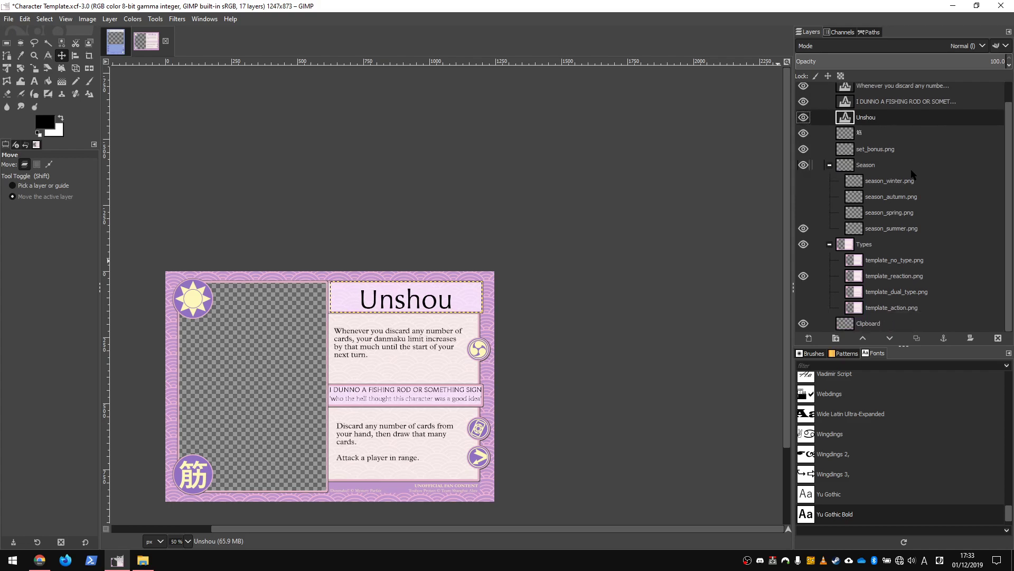
{"action": "left_click", "coordinate": [117, 49]}
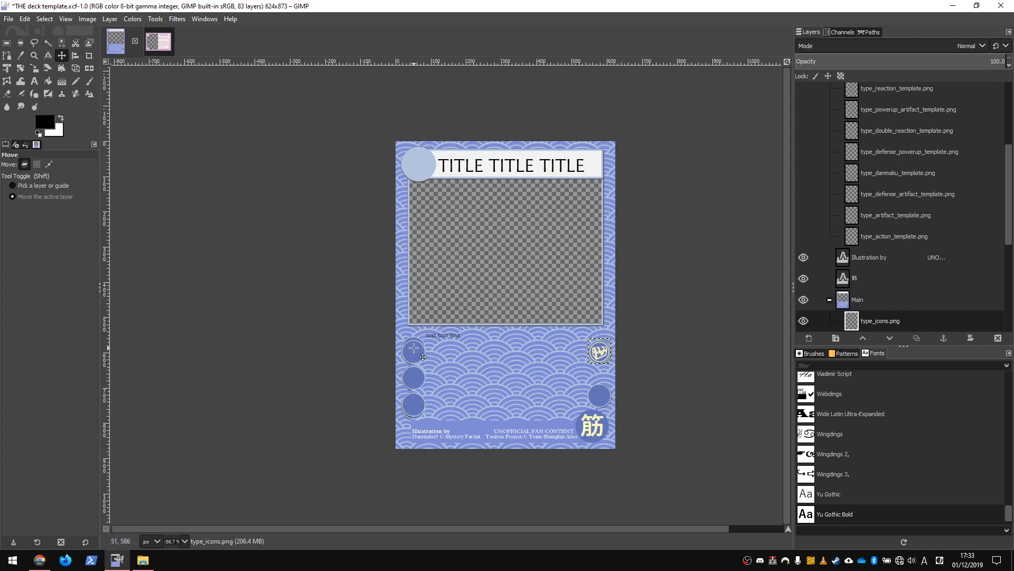
{"action": "scroll", "coordinate": [922, 261], "scroll_direction": "down", "scroll_amount": 5}
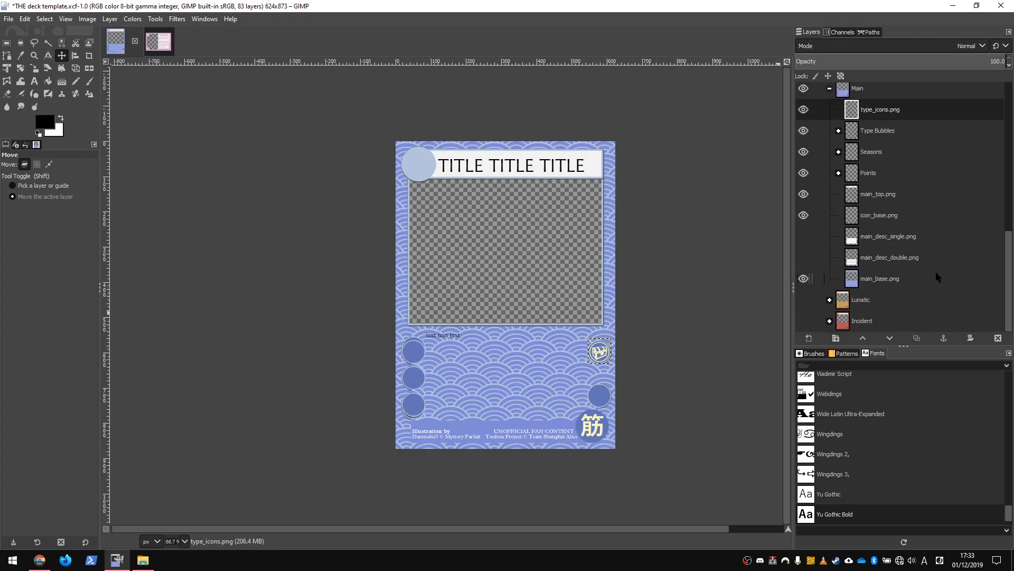